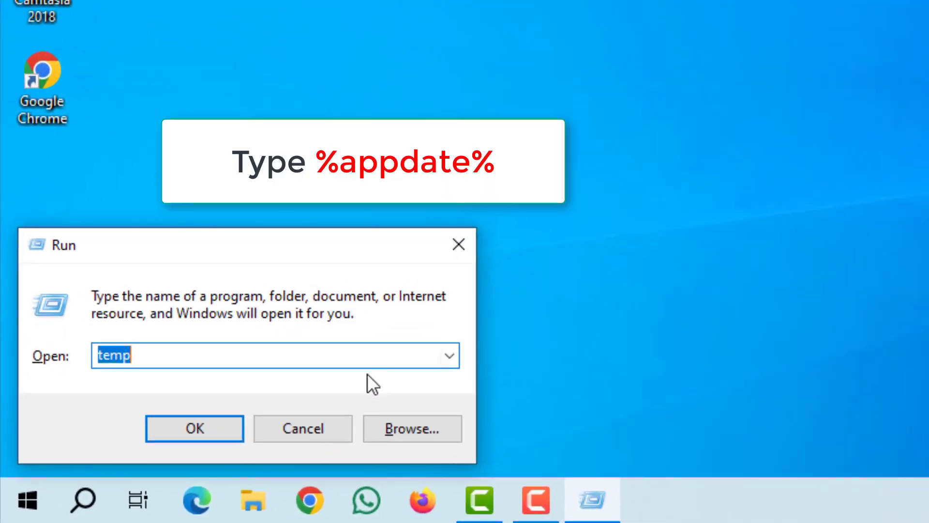
- Replace the command in the Run dialog with %appdata% and run it to open the Roaming folder
key(BackSpace)
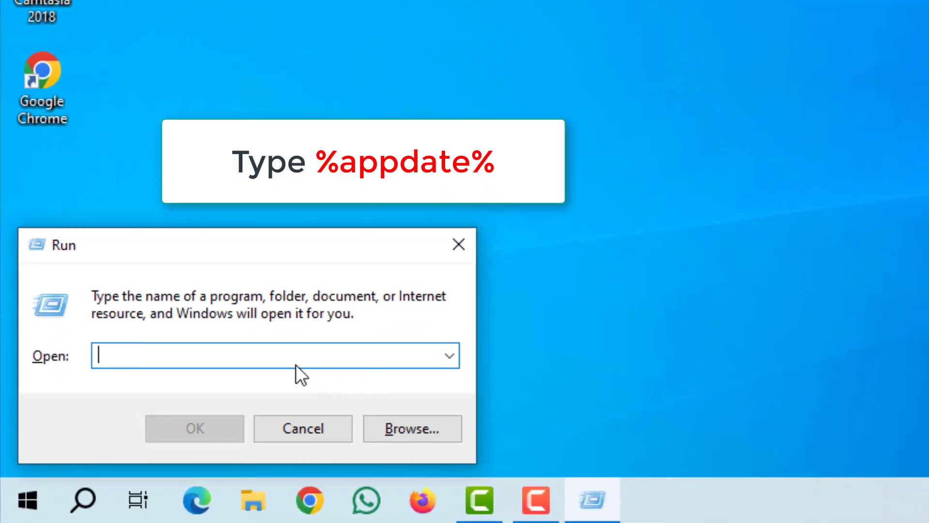
text(%a)
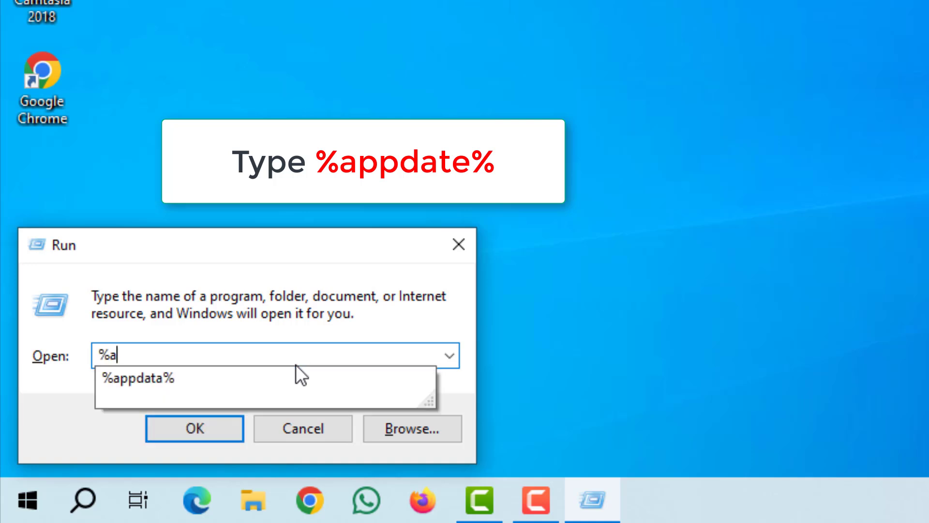
text(ppdata%)
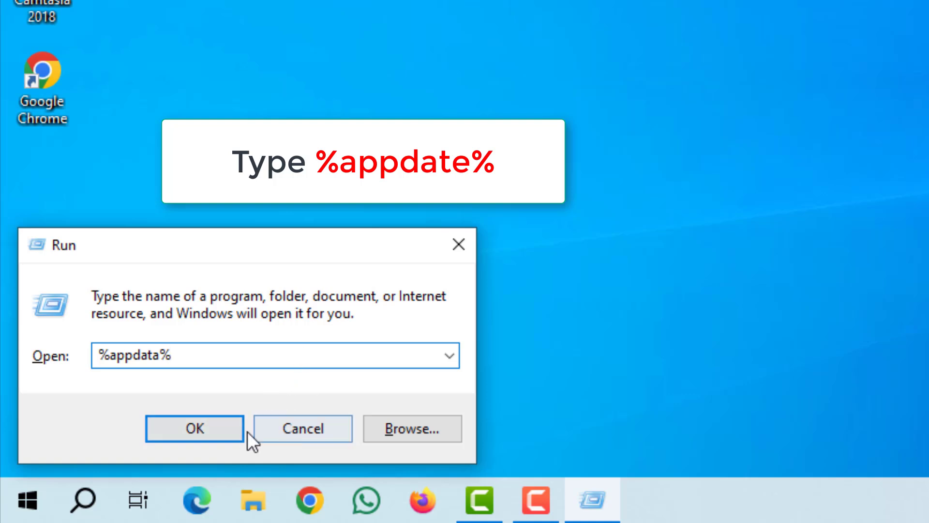
click(213, 432)
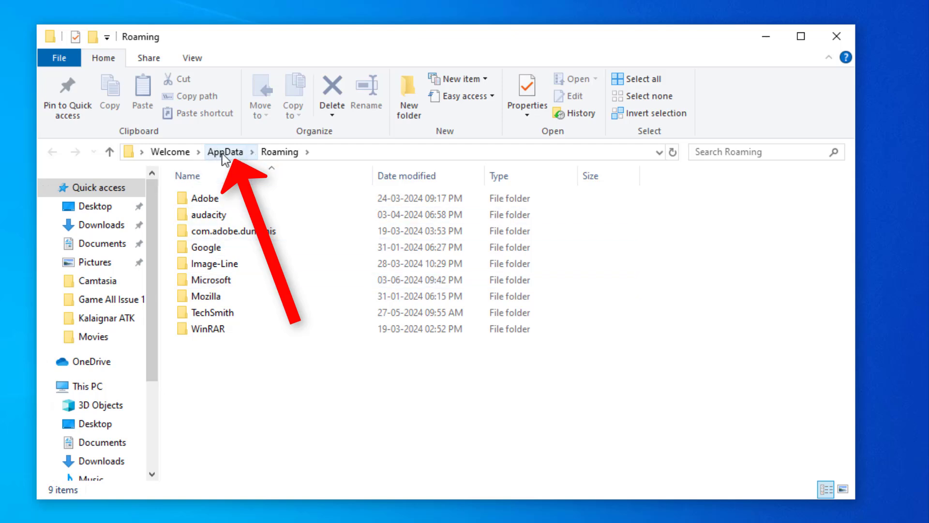
- Go up to the parent AppData folder and open its Local folder
click(237, 154)
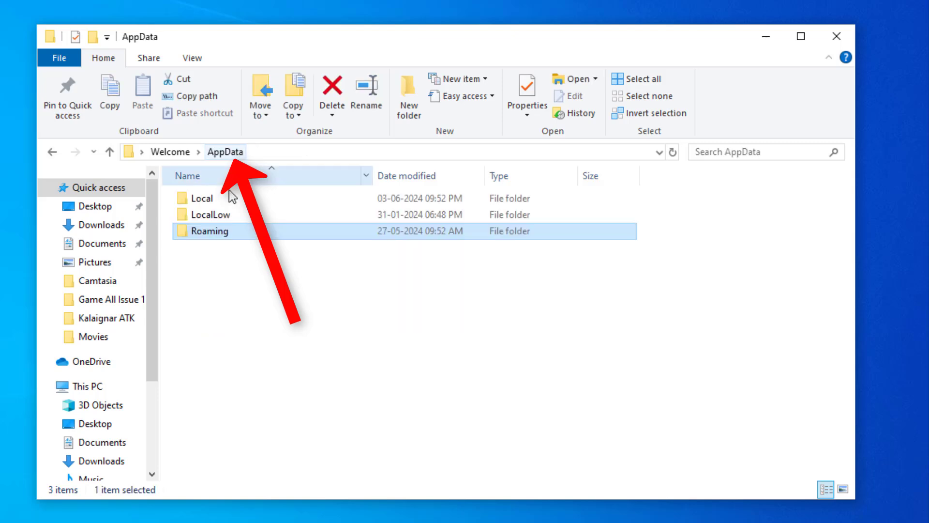
click(222, 198)
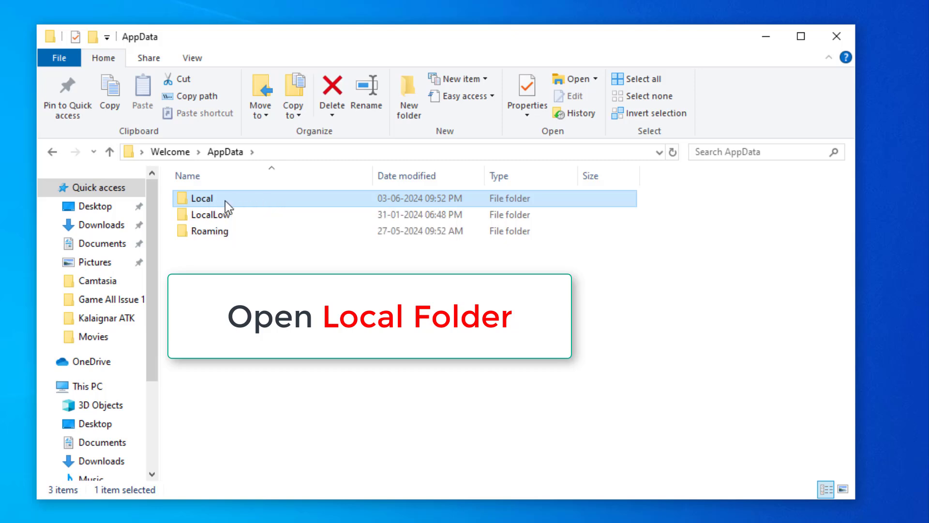
double_click(225, 201)
- Open the Temp folder inside Local and delete all the files and folders in it
scroll(271, 324, down, 2)
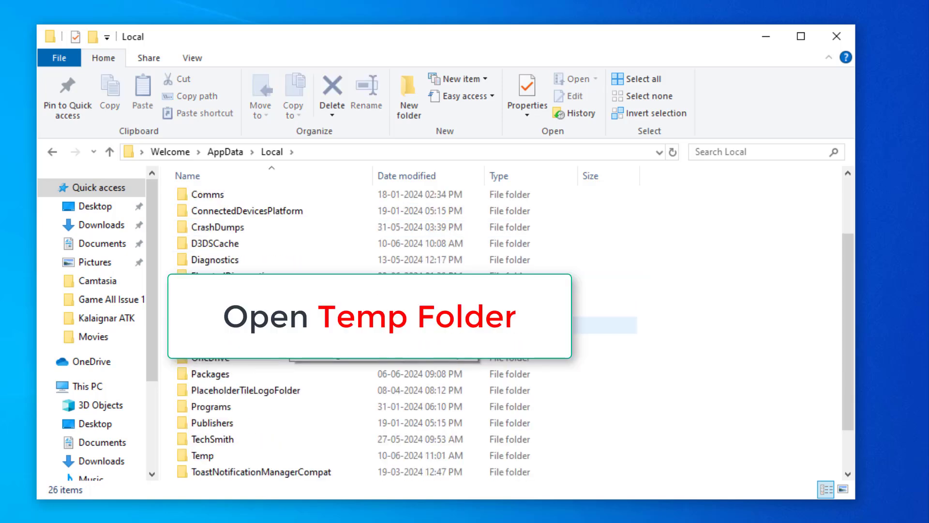
scroll(218, 373, down, 1)
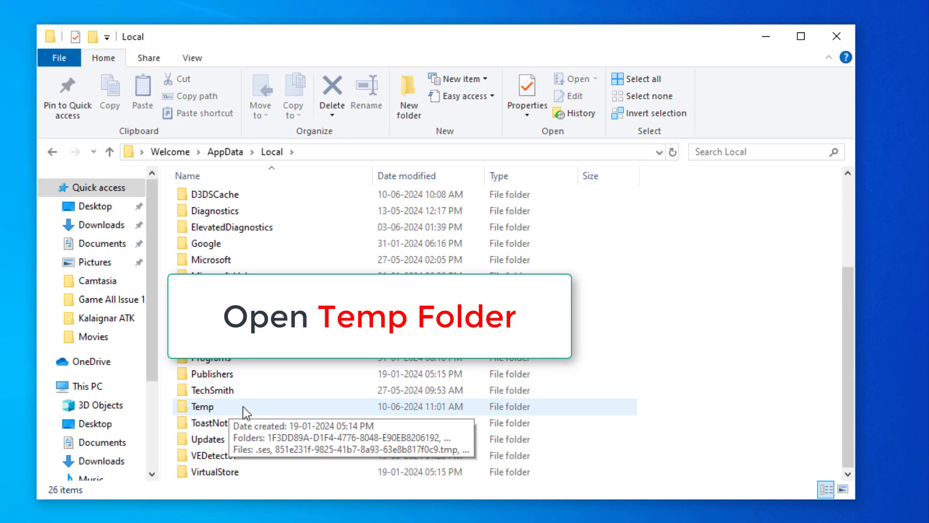
double_click(261, 407)
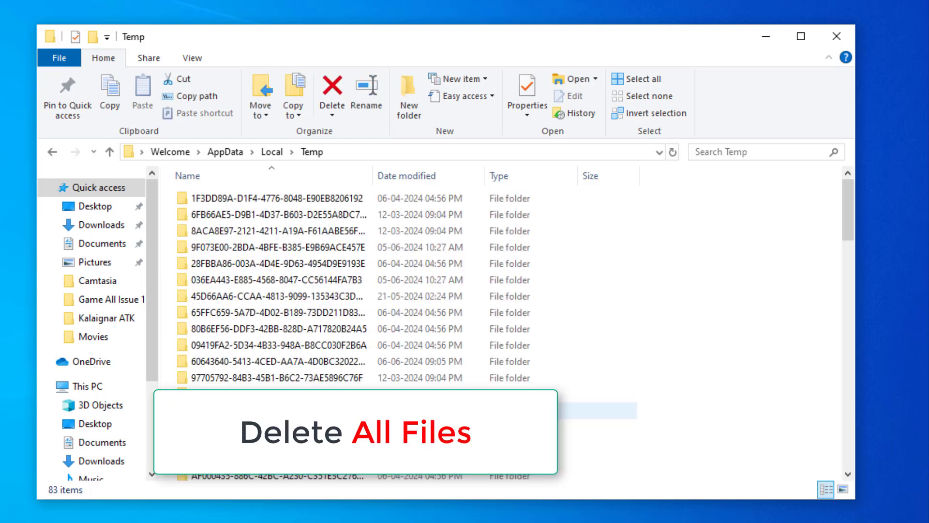
key(ctrl+a)
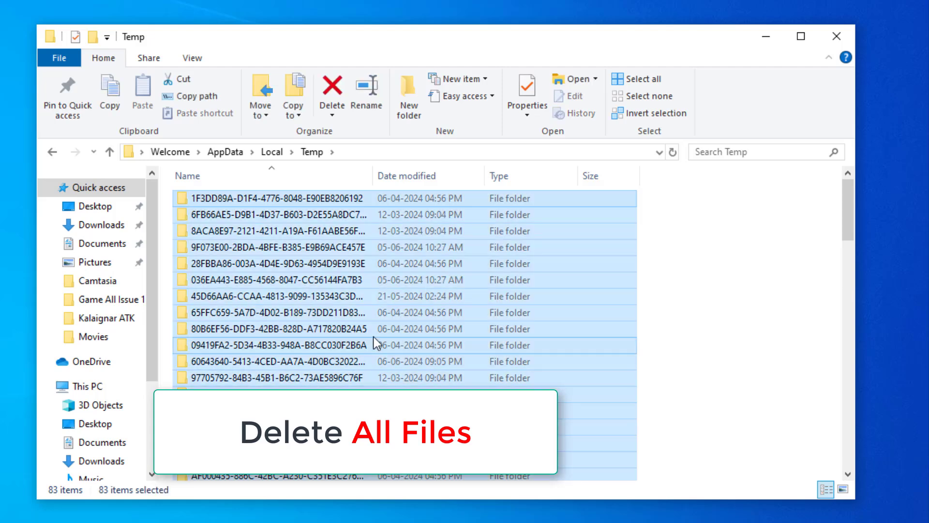
right_click(380, 333)
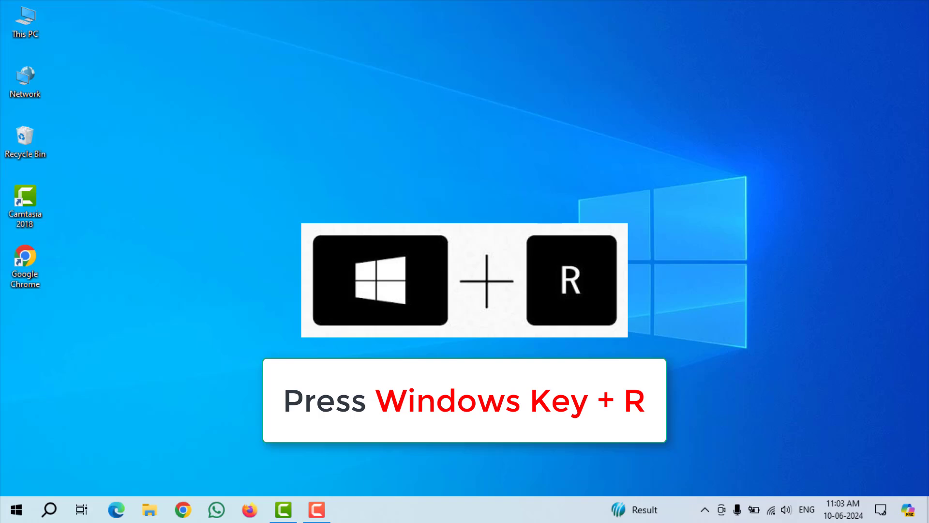
- Run the temp command to open the Windows Temp folder and delete everything in it
key(super+r)
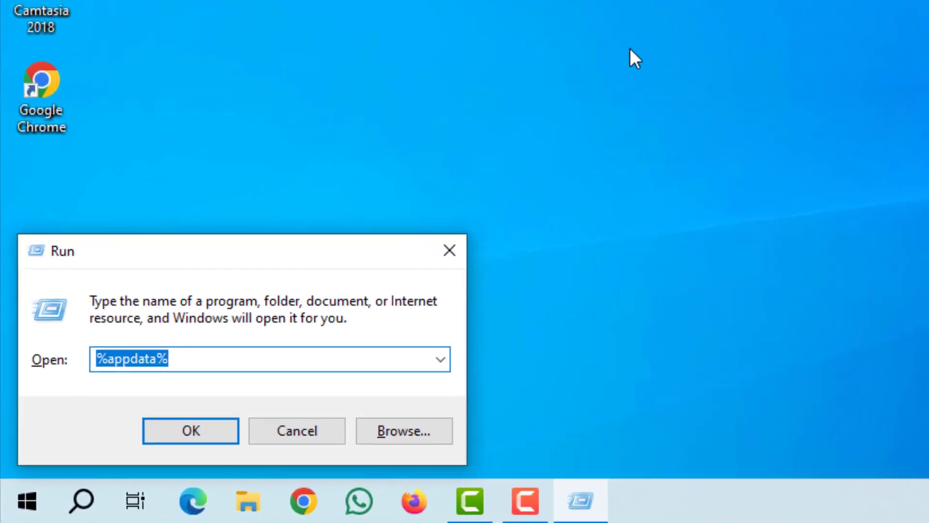
key(BackSpace)
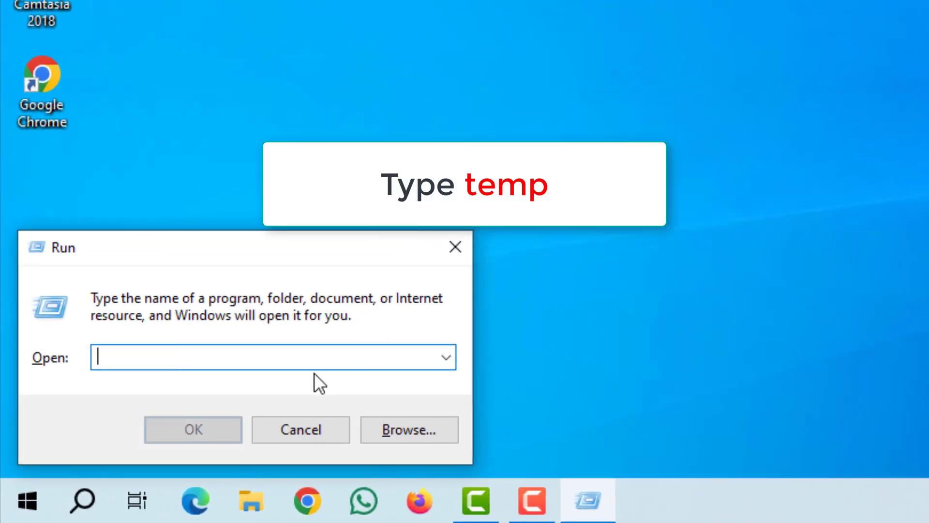
text(temp)
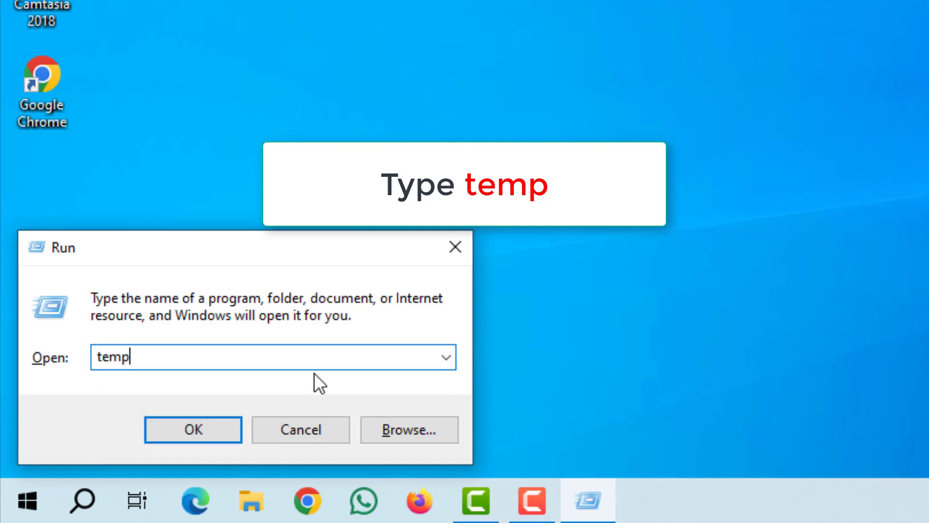
click(209, 432)
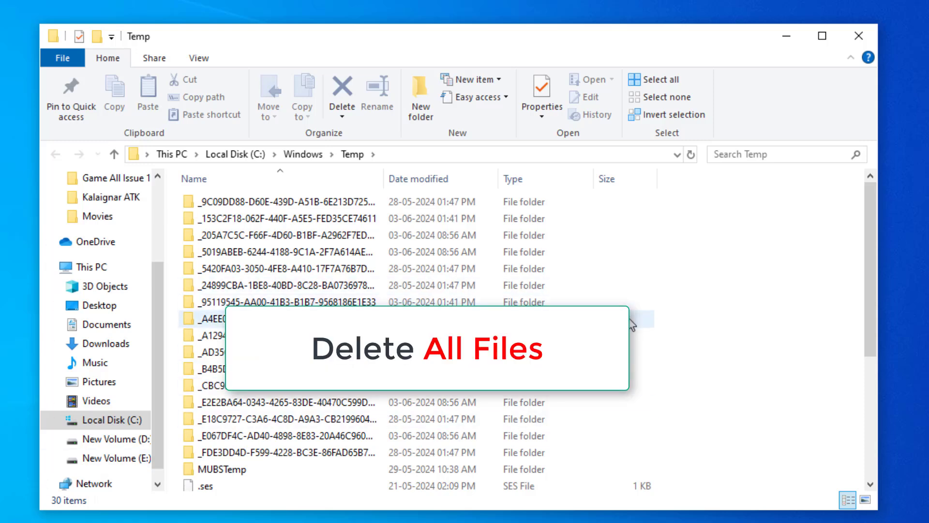
key(ctrl+a)
right_click(528, 251)
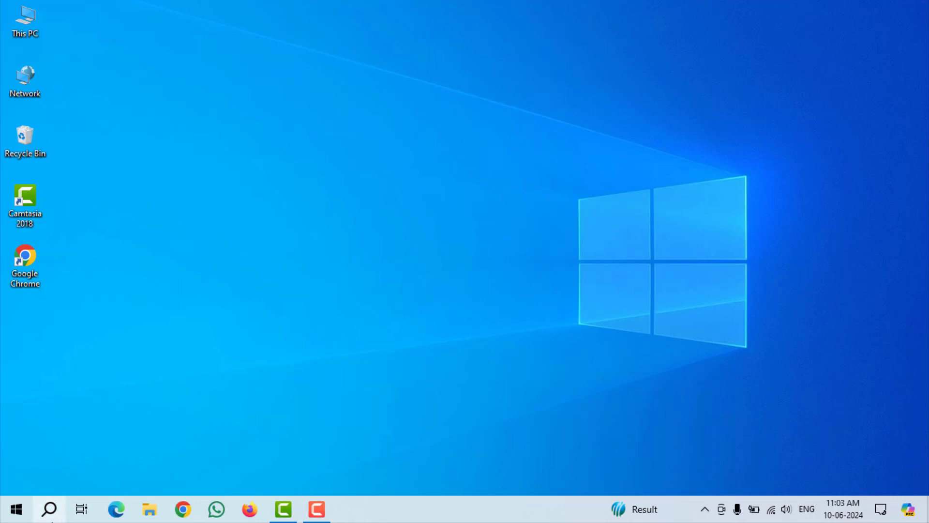
- Search Windows for "Check For Update", open the Check for updates settings and start an update check, closing Settings when done
click(47, 513)
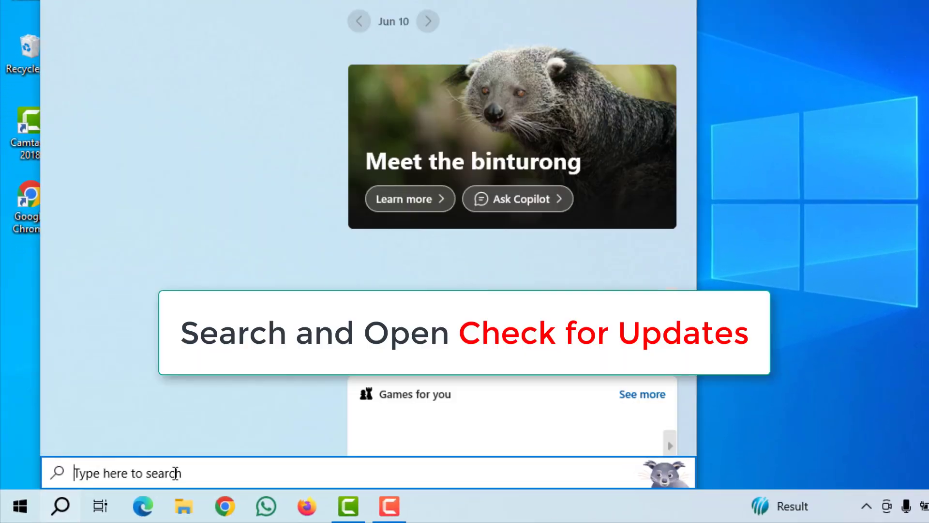
text(Ch)
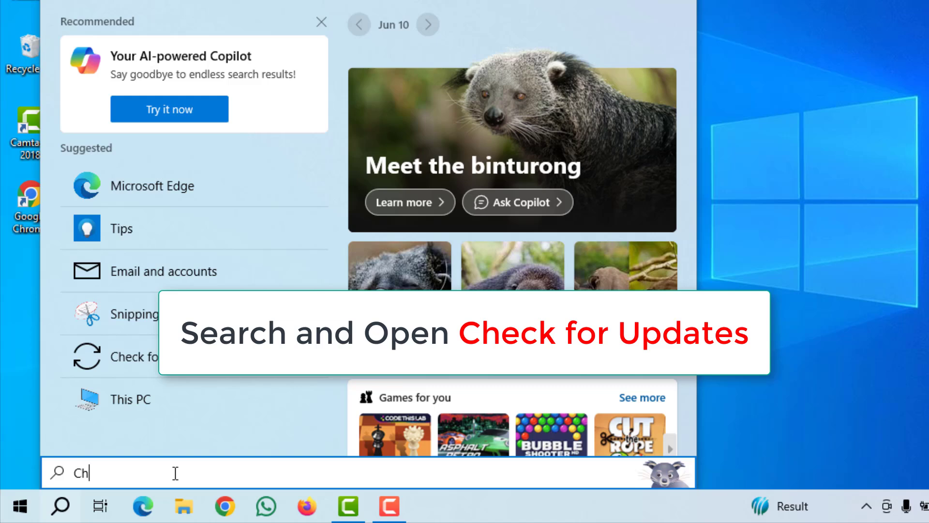
text(eck)
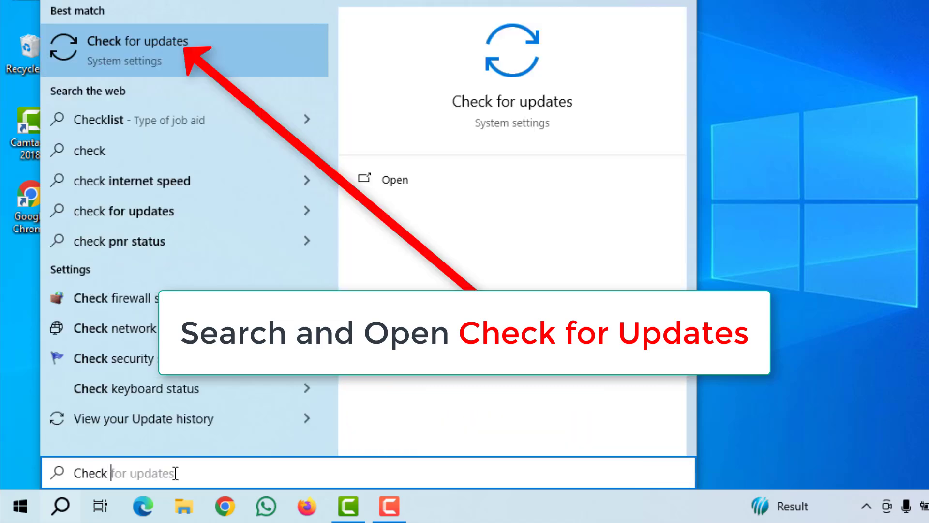
text( For )
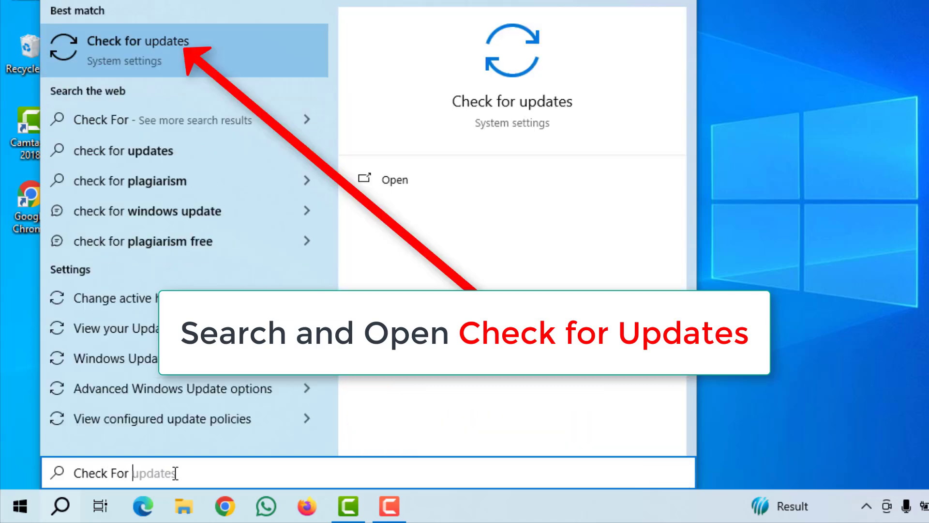
text(Update)
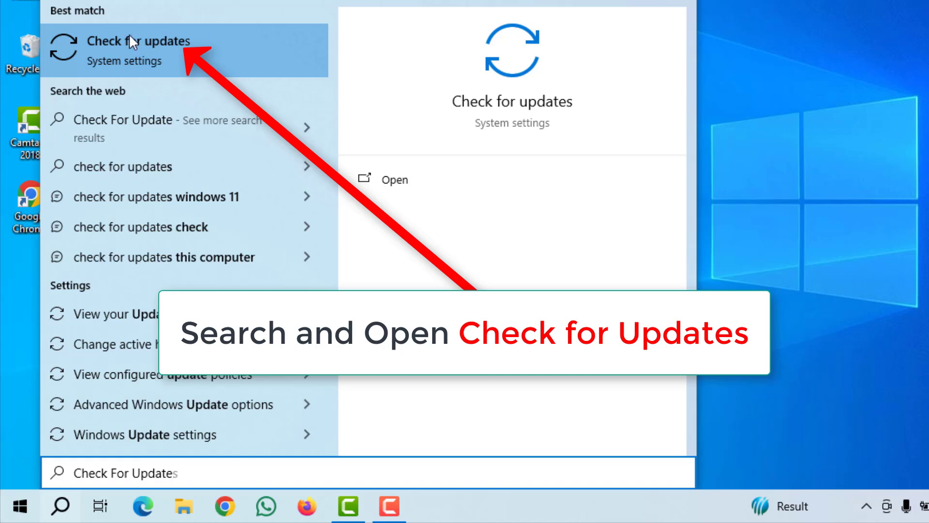
click(186, 43)
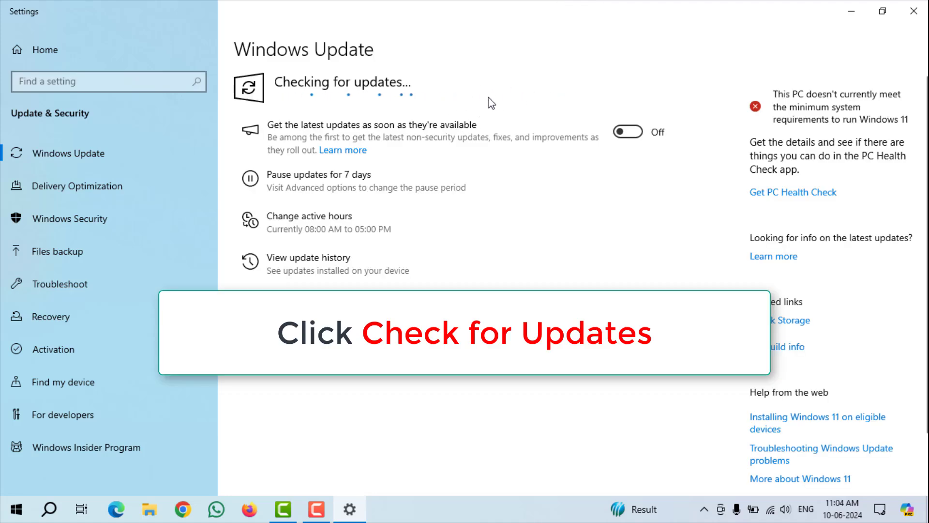
click(919, 13)
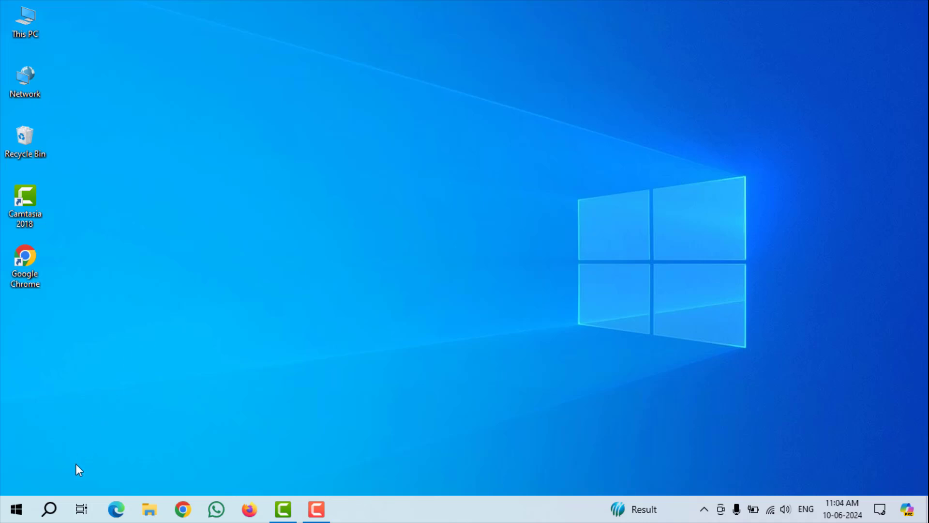
- Search Windows for "Game mode", open the Game Mode settings and turn Game Mode on, closing Settings when done
click(53, 508)
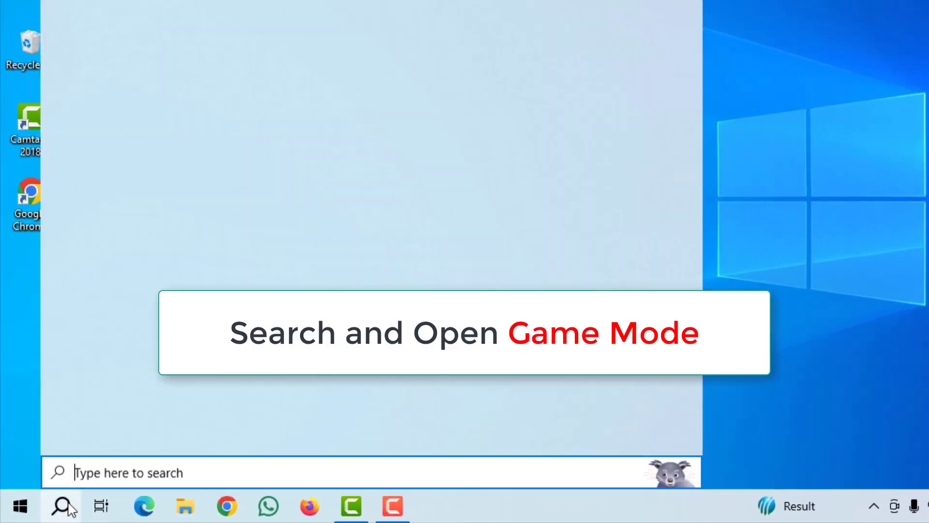
text(G)
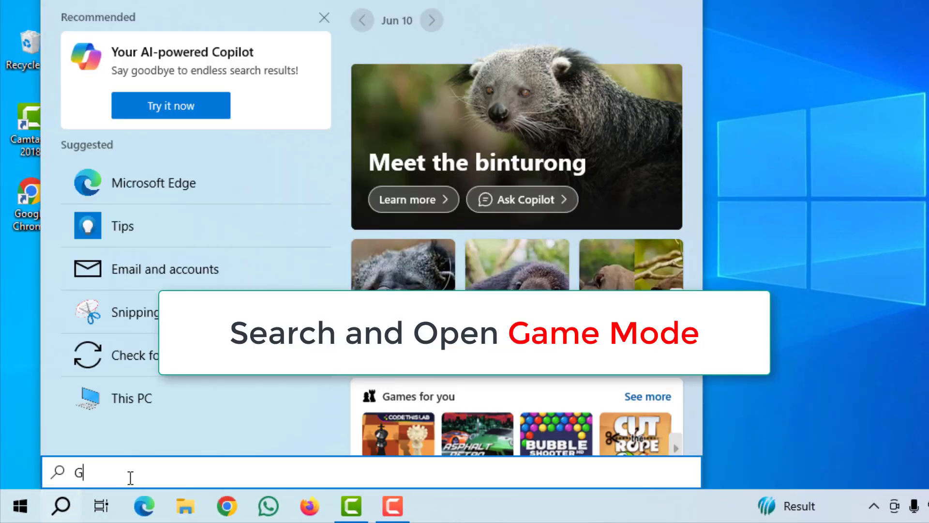
text(ame mode)
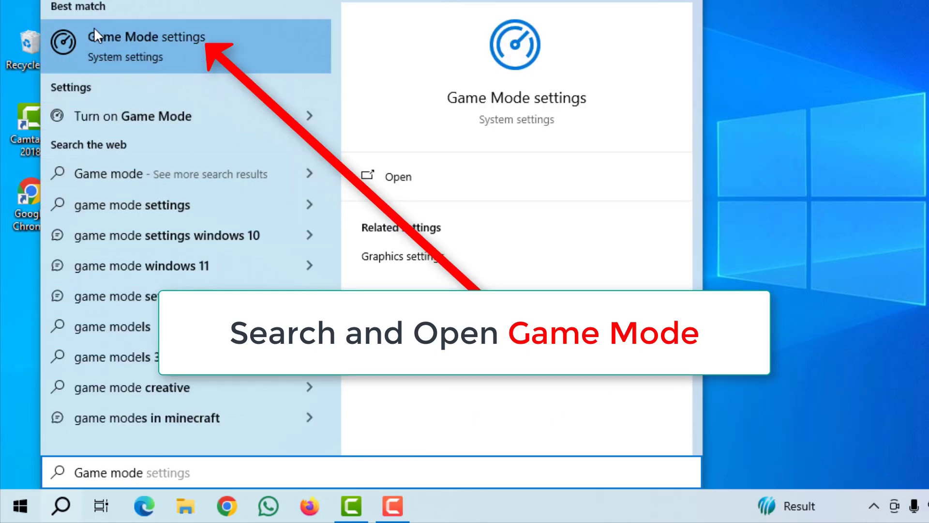
click(172, 33)
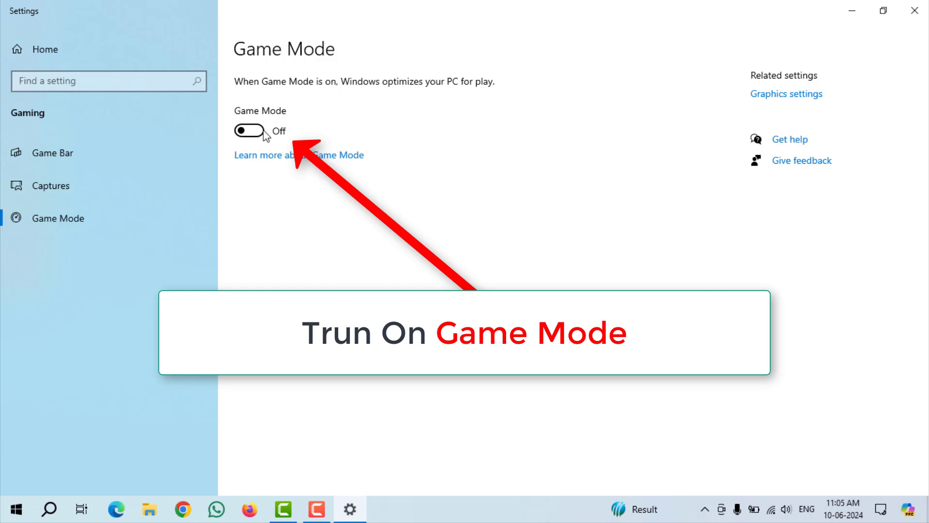
click(249, 131)
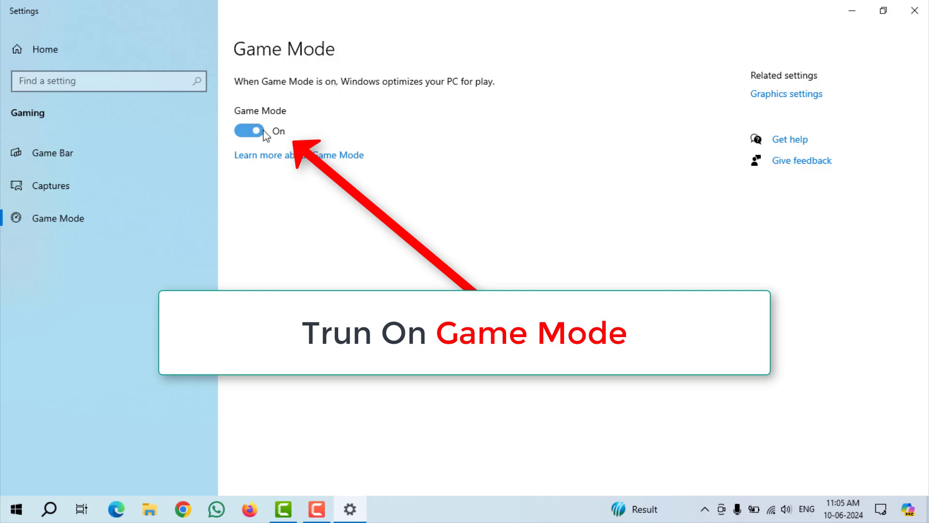
click(914, 9)
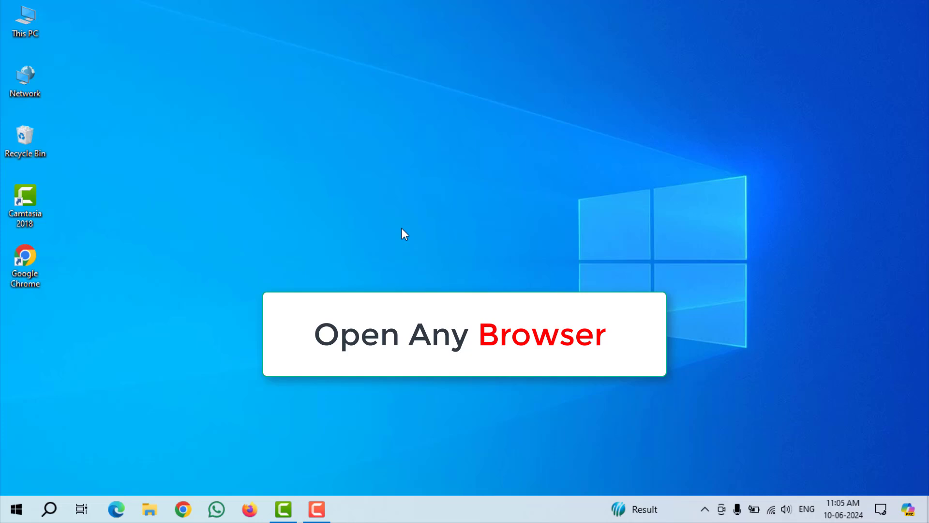
- Open Google Chrome and search Google for "DirectX setup"
double_click(26, 258)
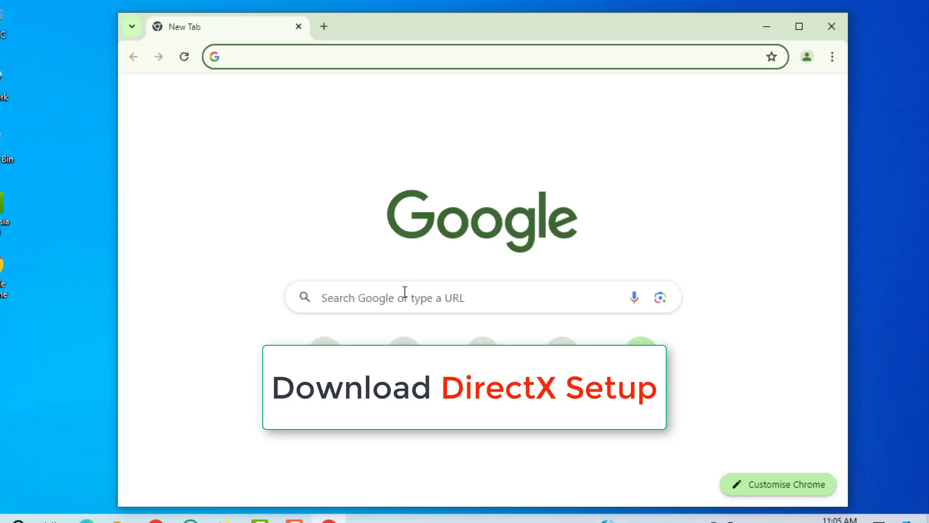
click(404, 293)
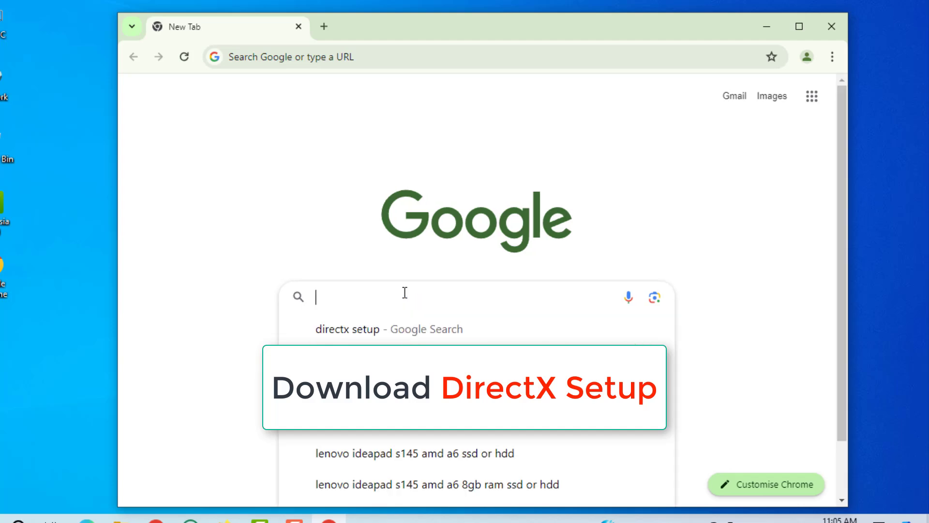
text(Di)
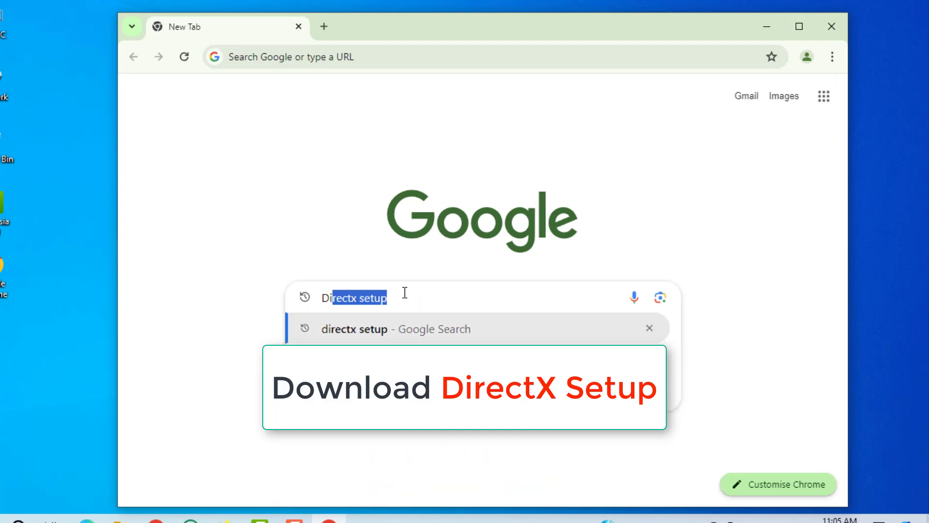
text(rec)
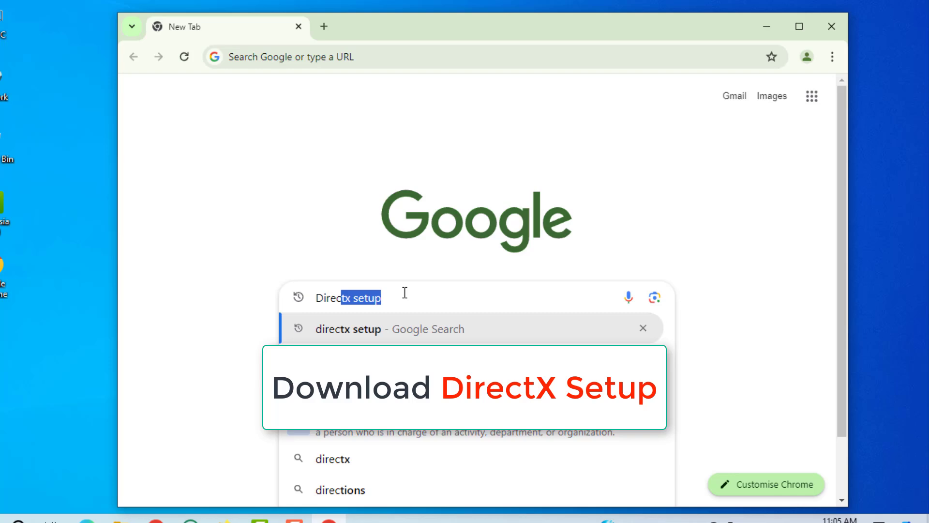
text(tX )
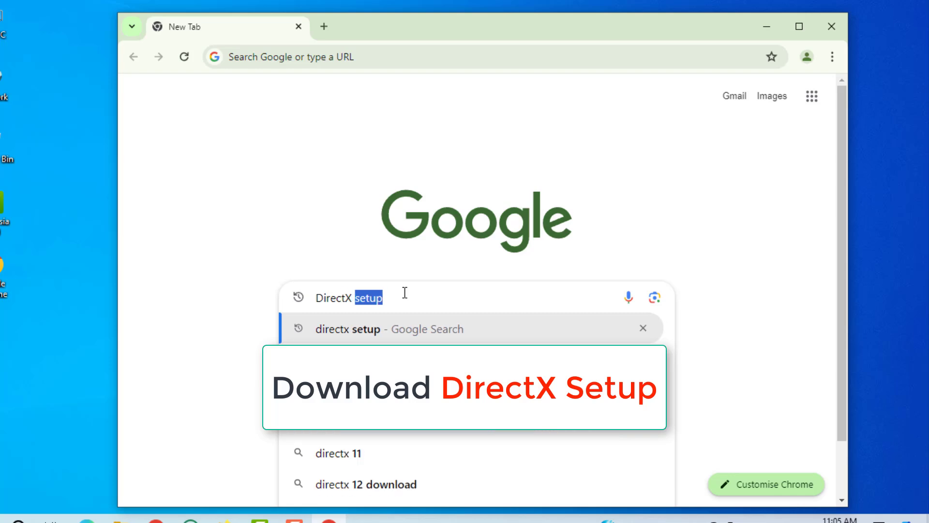
text(se)
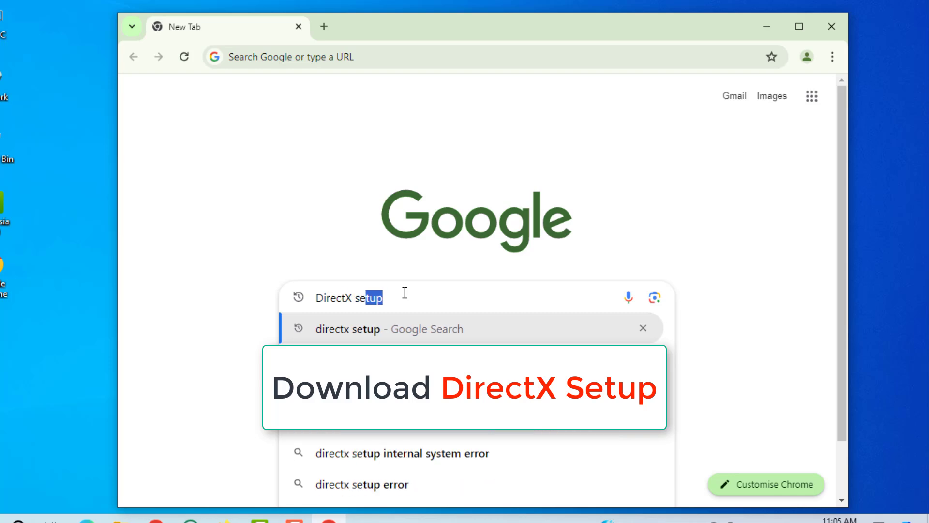
text(tup)
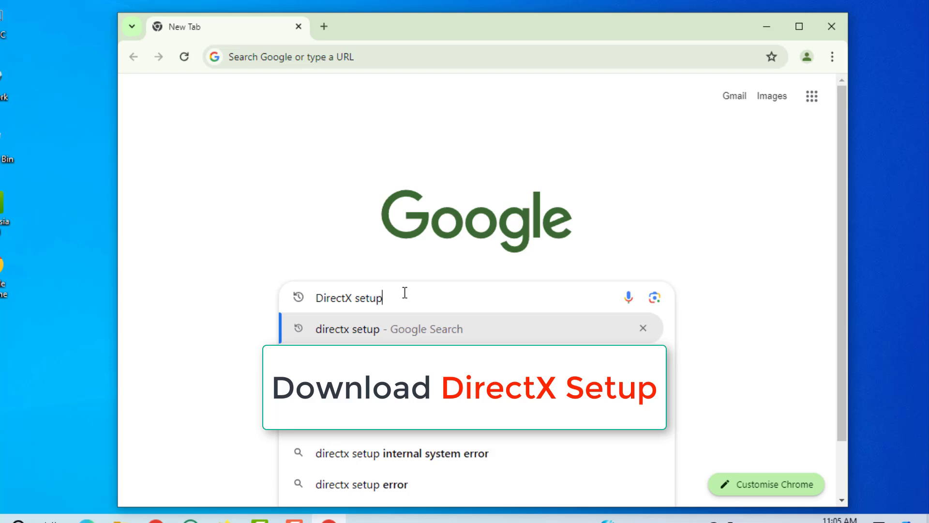
key(Return)
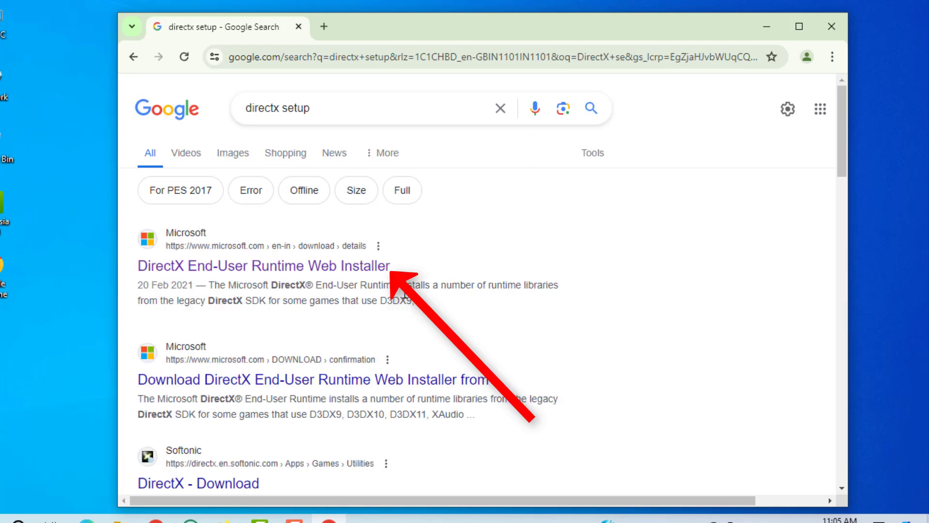
- Open Microsoft's DirectX End-User Runtime Web Installer page from the search results and download the English installer
click(368, 277)
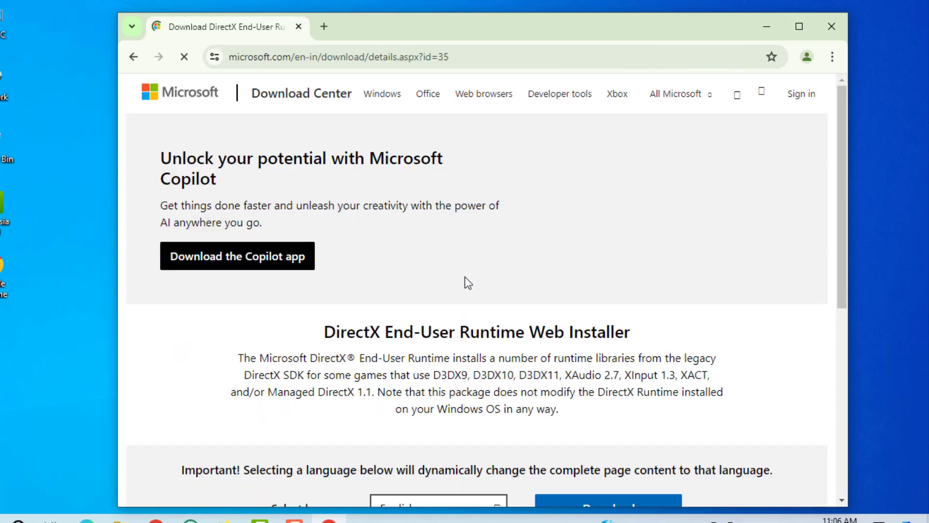
scroll(555, 328, down, 4)
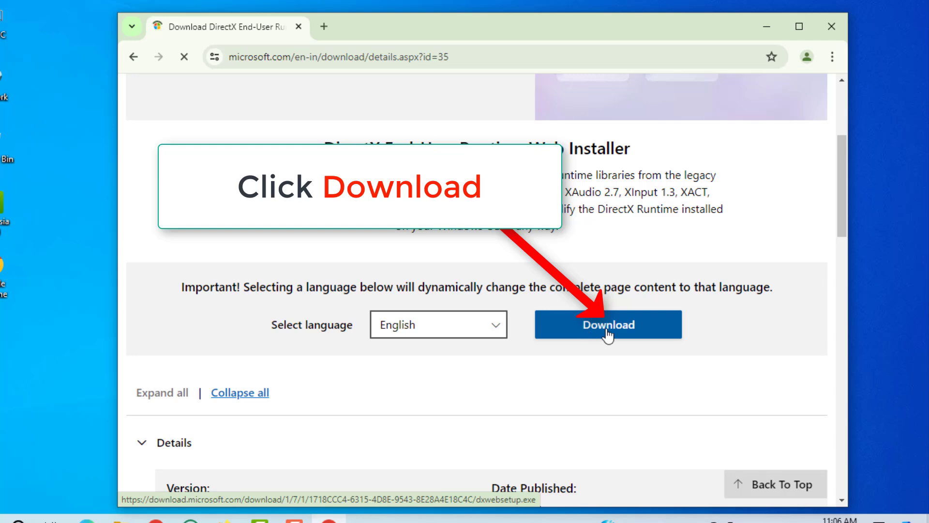
click(639, 334)
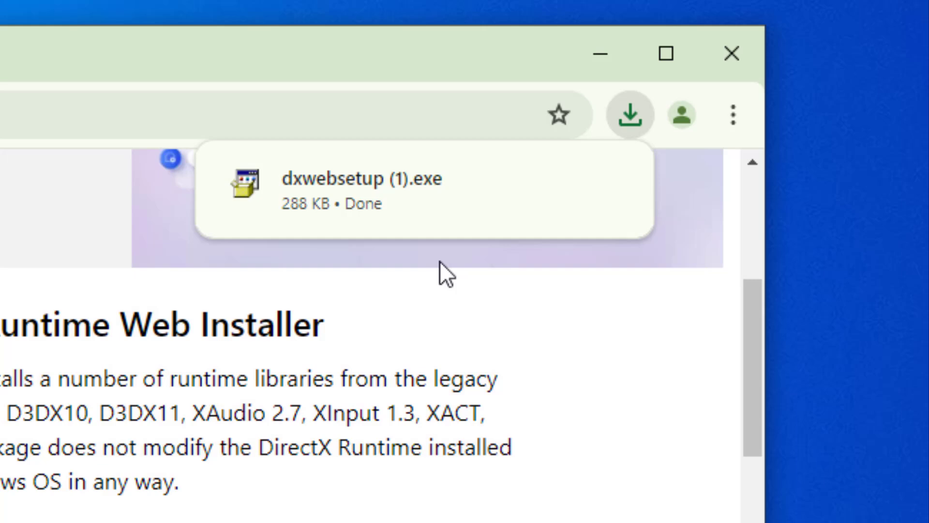
- Run the downloaded dxwebsetup (1).exe, accept the DirectX licence agreement, continue past the Bing Bar offer and finish the setup wizard
mouse_move(355, 193)
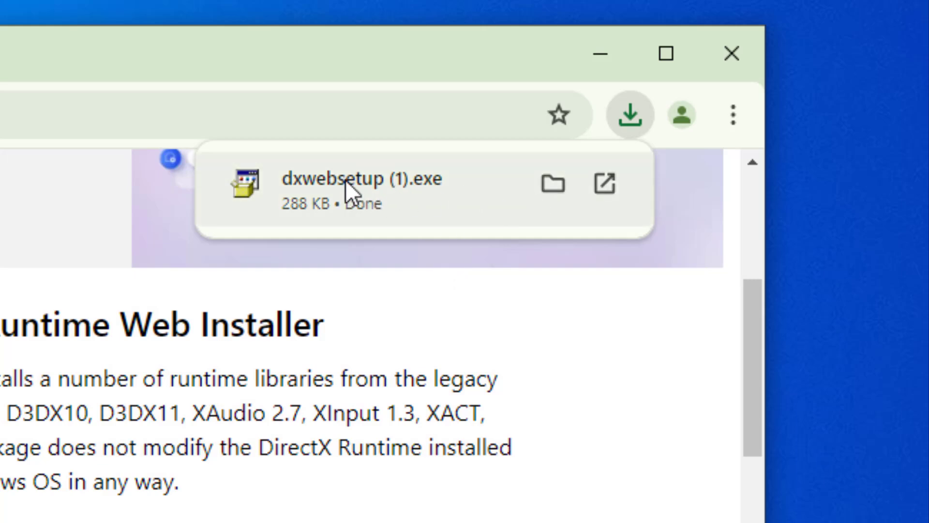
click(408, 191)
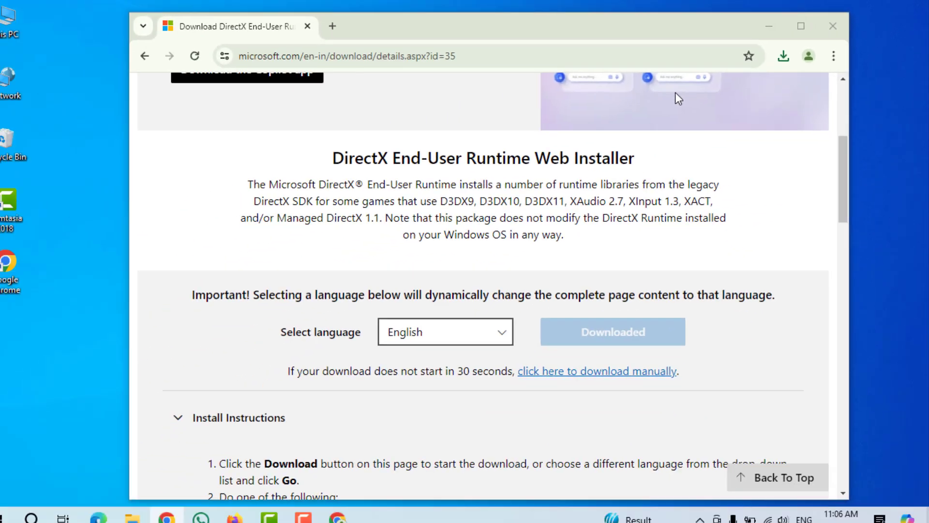
click(684, 97)
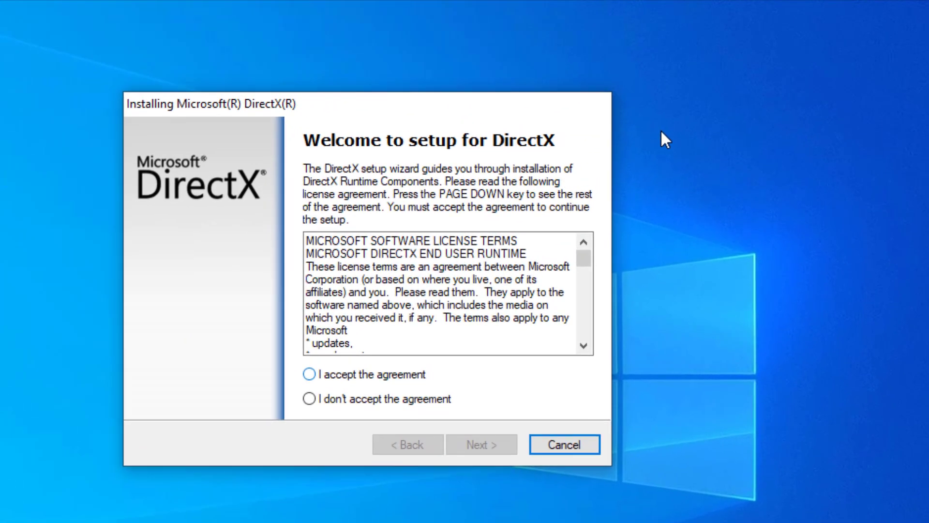
key(space)
key(Return)
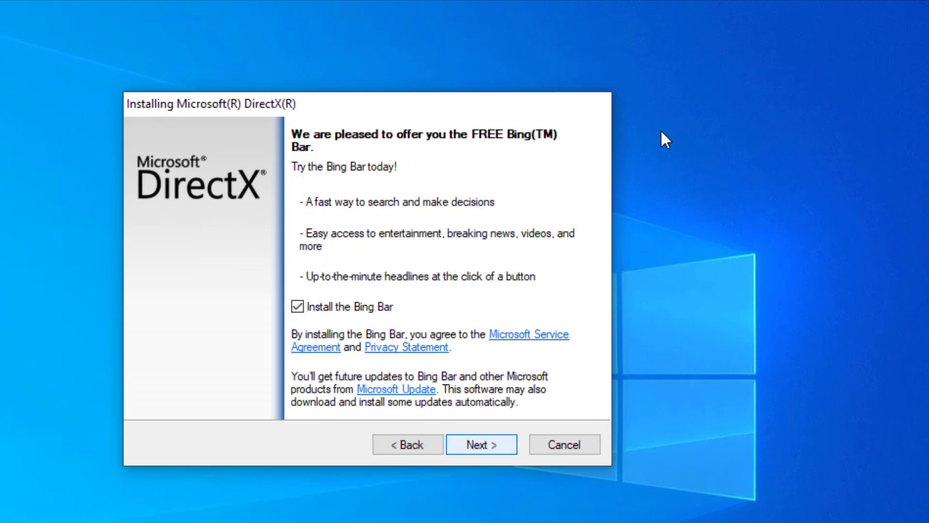
key(Return)
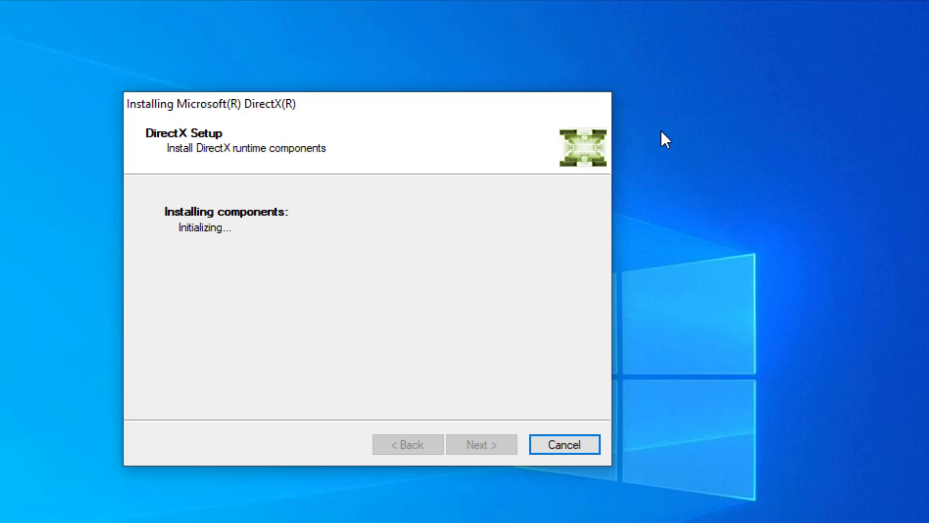
click(519, 514)
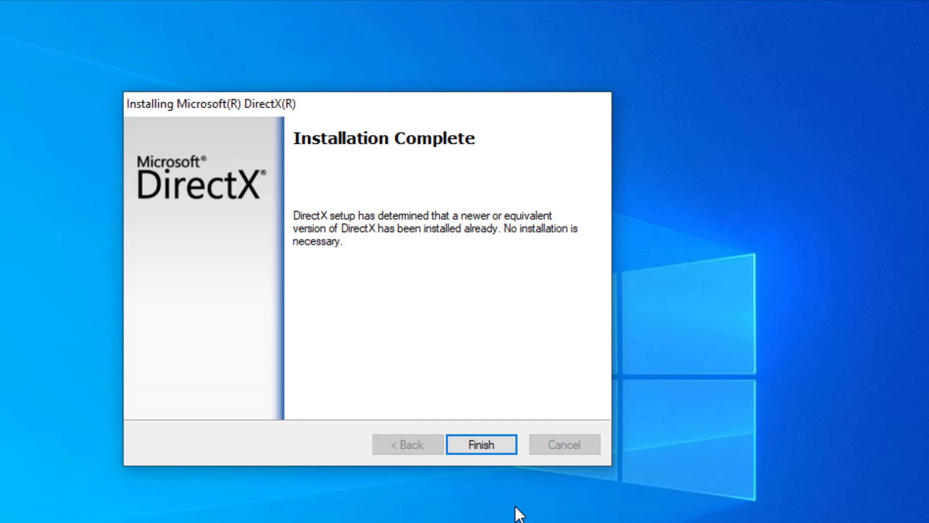
key(Return)
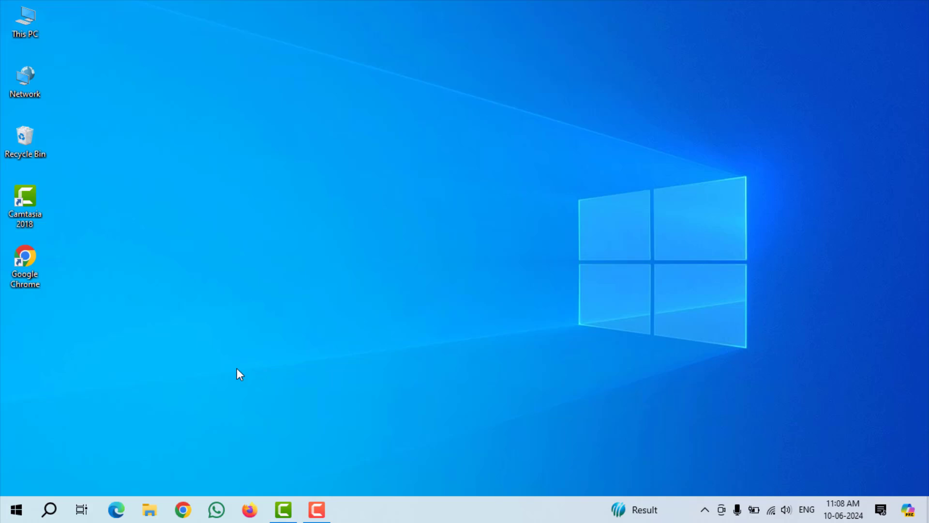
- Search Windows for "Device Manager" and open it
click(44, 514)
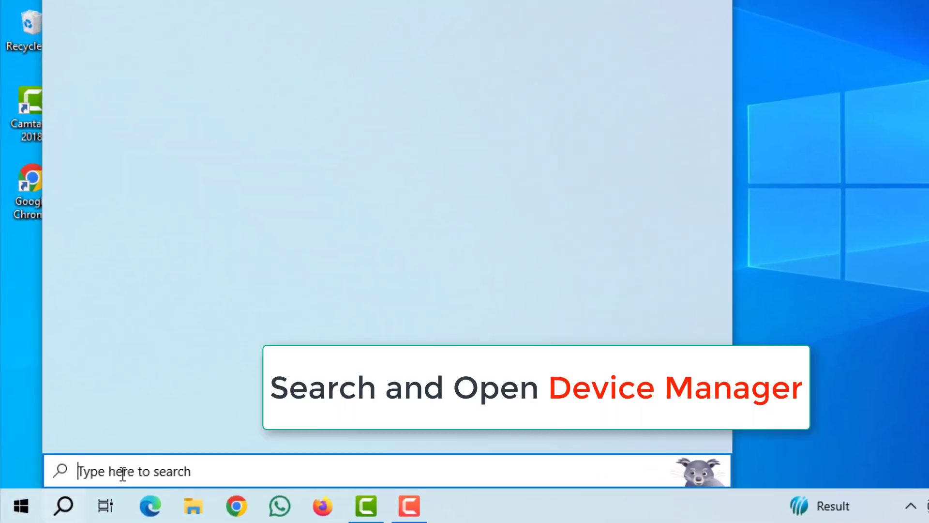
text(Dev)
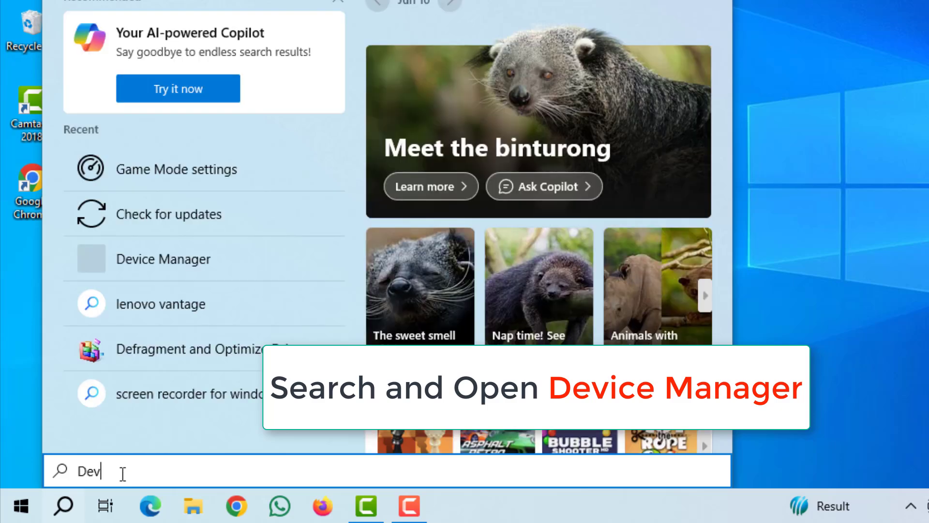
text(ice )
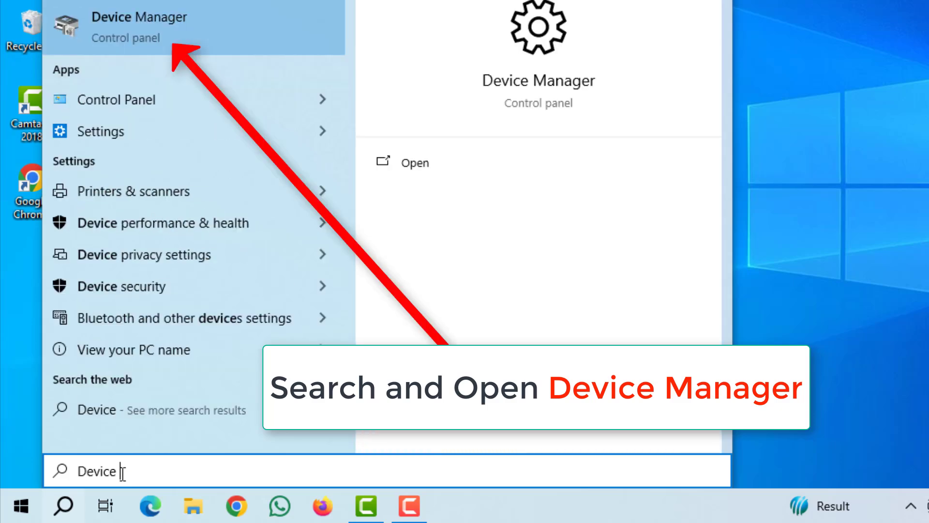
text(Manager)
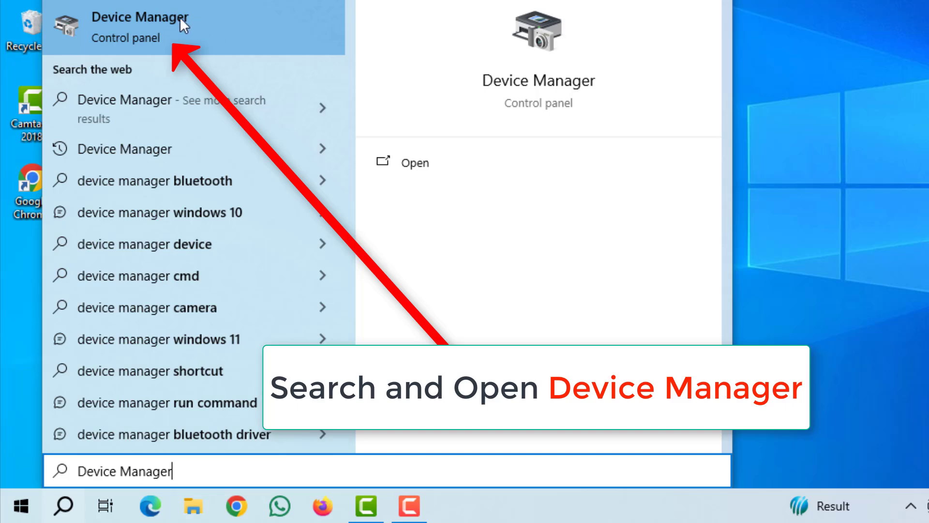
click(171, 31)
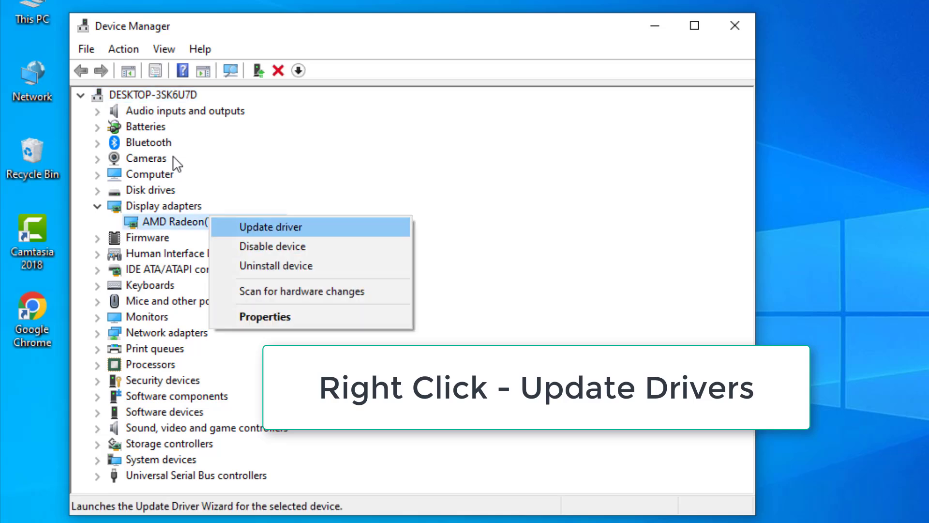
- Update the AMD Radeon display adapter's driver by browsing the computer, picking AMD Radeon(TM) R4 Graphics from the available drivers and installing it
key(Return)
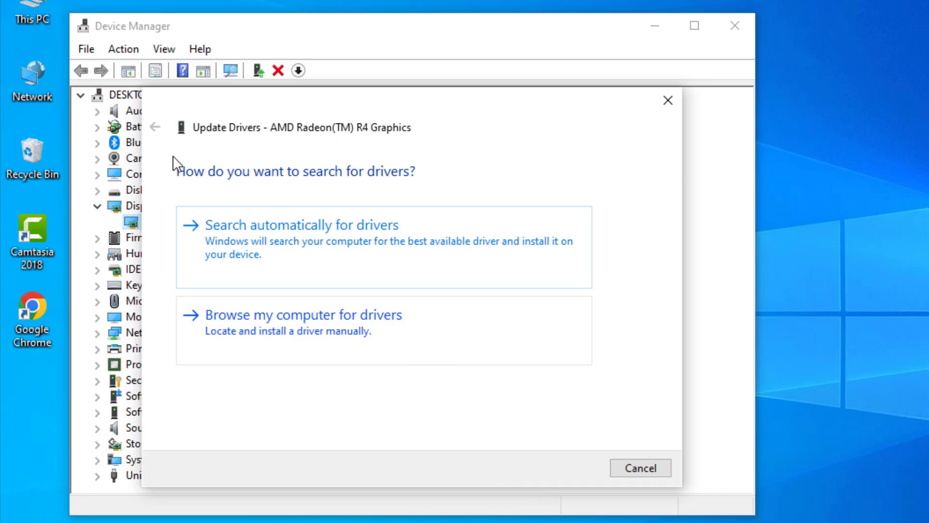
key(Return)
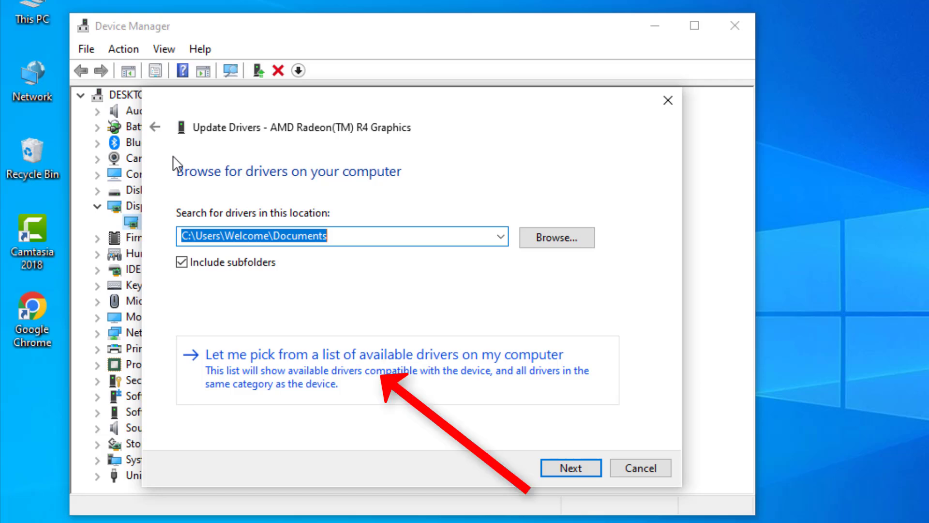
key(alt+l)
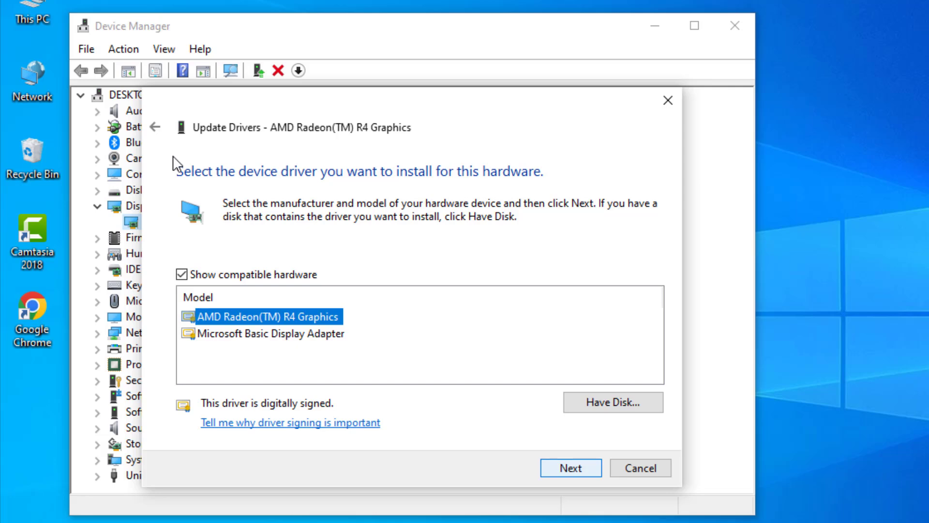
key(Return)
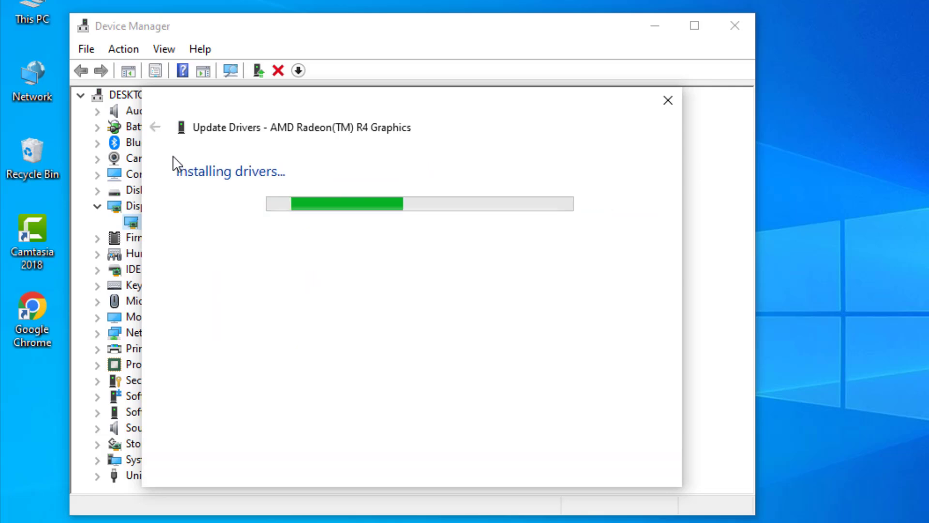